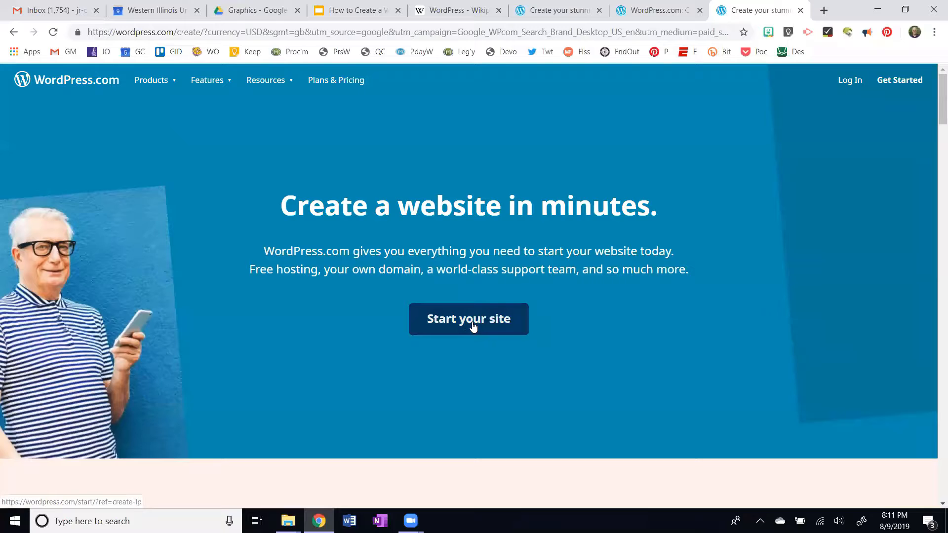
- Start a new site and create the WordPress.com account with the already signed-in Google profile
{"action": "left_click", "coordinate": [463, 323]}
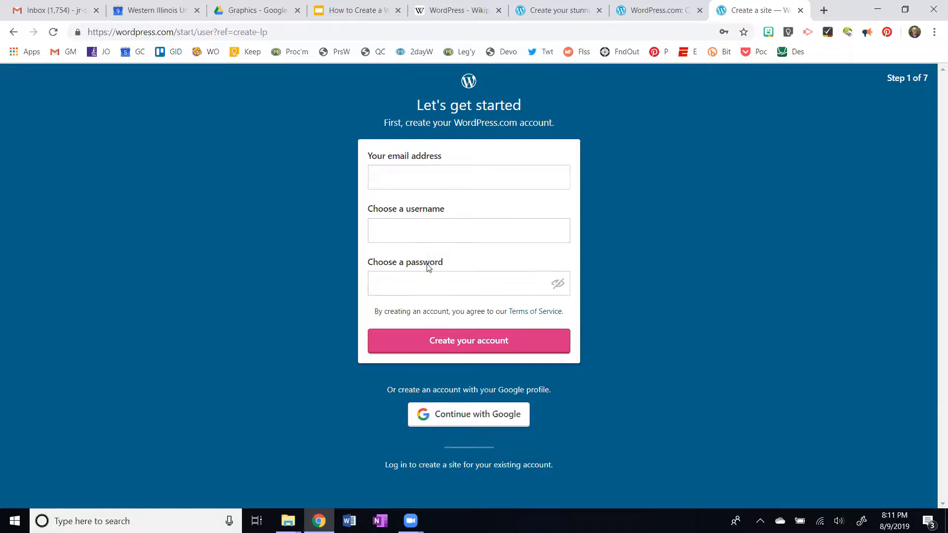
{"action": "left_click", "coordinate": [490, 415]}
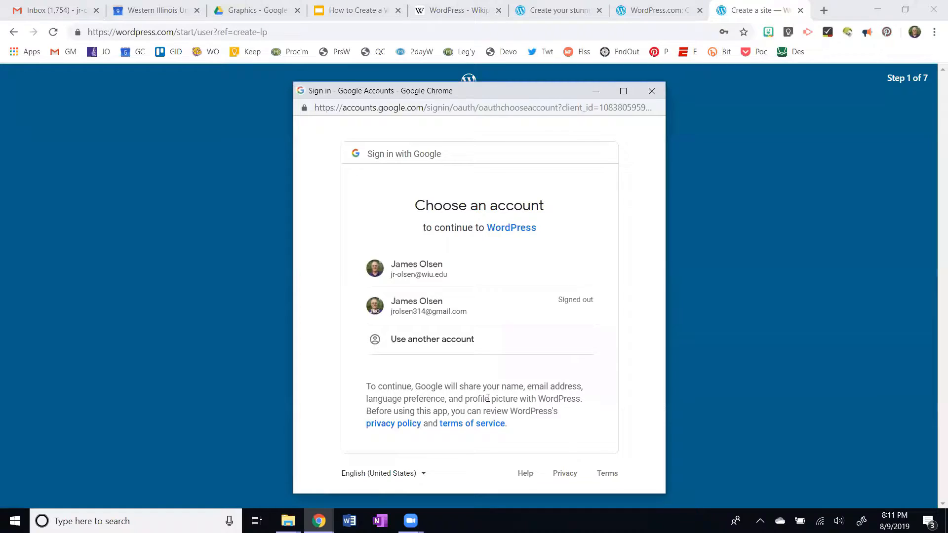
{"action": "left_click", "coordinate": [417, 262]}
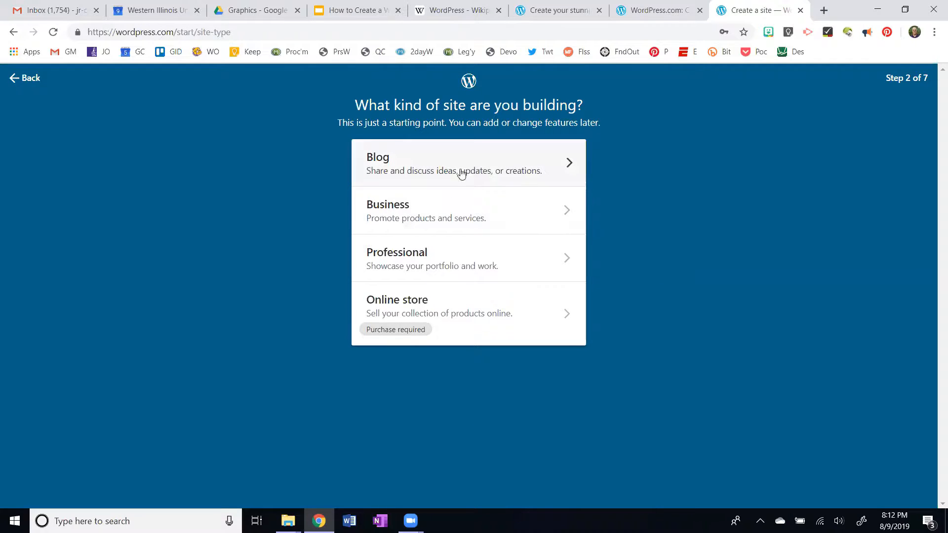
- Choose Business as the kind of site and set its topic to Church
{"action": "left_click", "coordinate": [462, 206]}
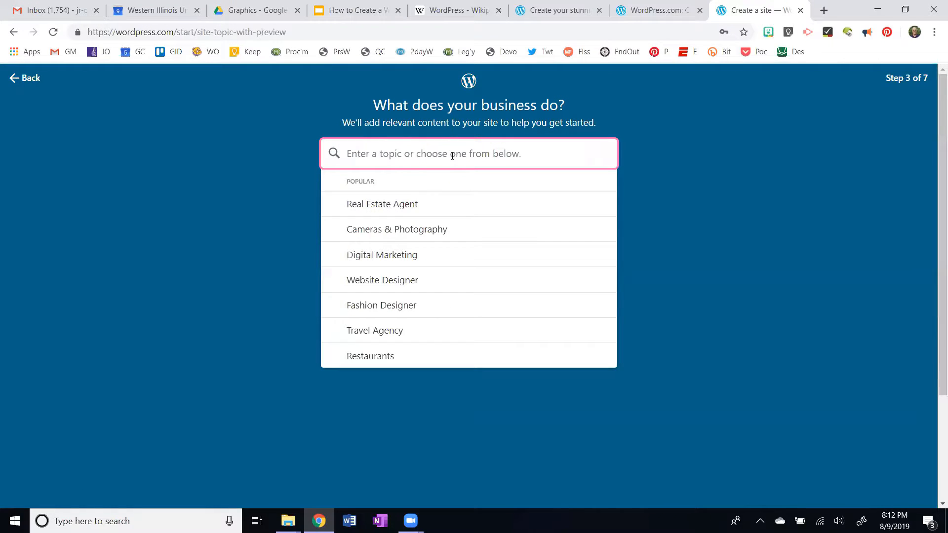
{"action": "type", "text": "ch"}
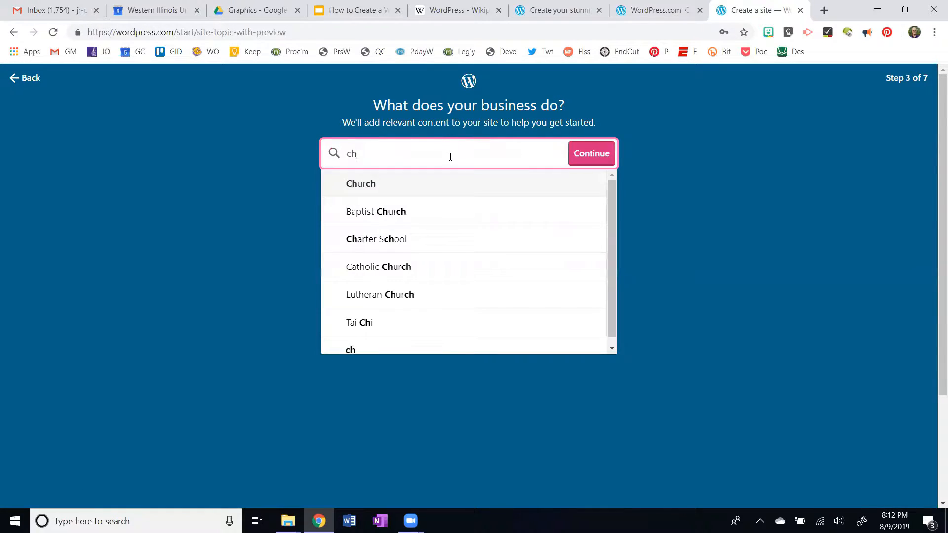
{"action": "type", "text": "urch"}
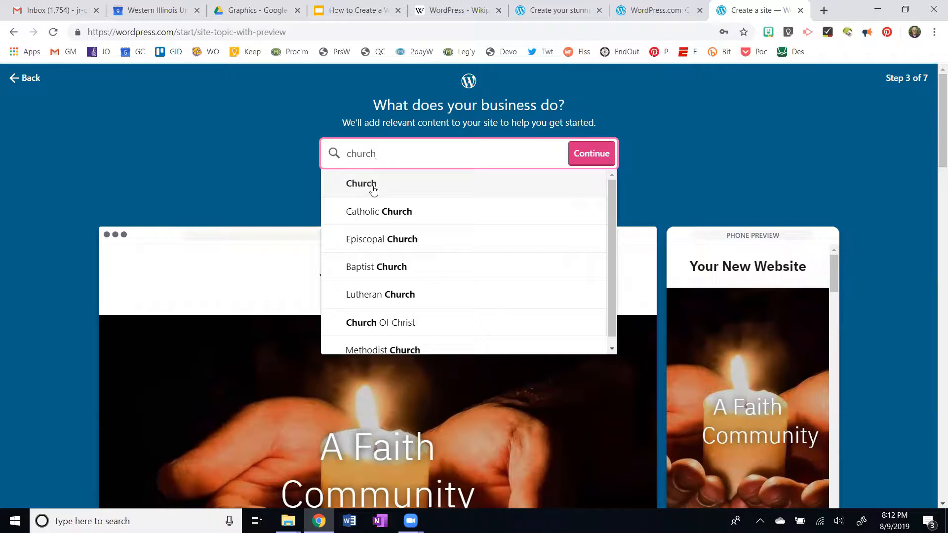
{"action": "left_click", "coordinate": [370, 185]}
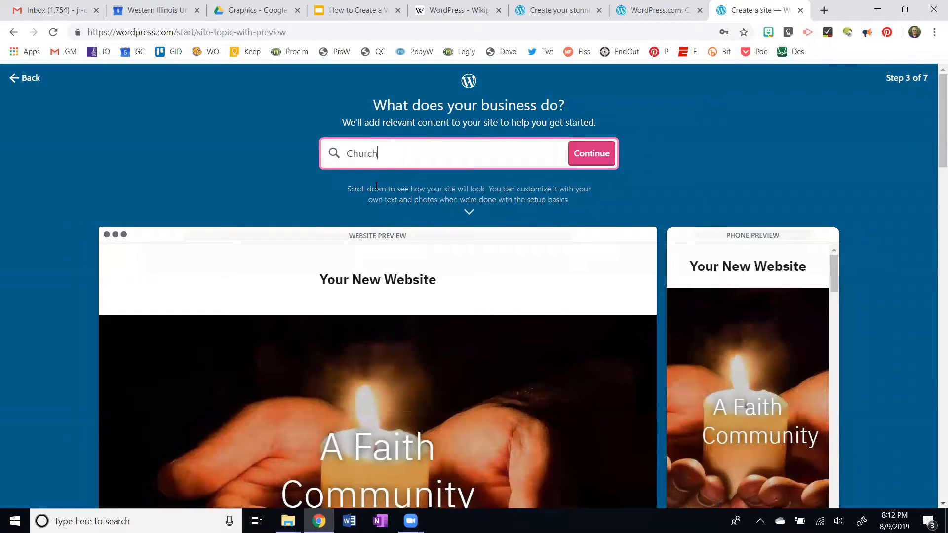
{"action": "left_click", "coordinate": [588, 154]}
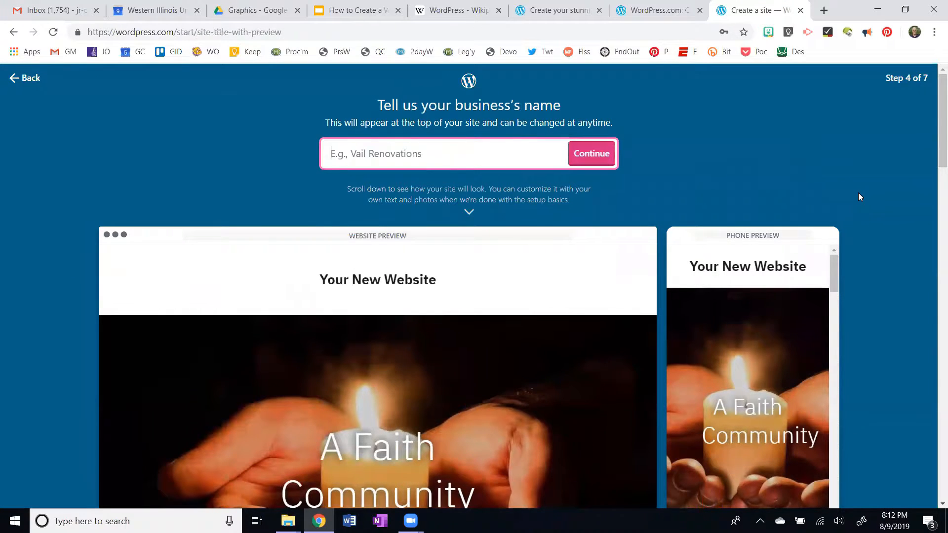
- Look over the website preview and name the business Stronghurst UMC
{"action": "scroll", "coordinate": [859, 197], "scroll_direction": "down", "scroll_amount": 1}
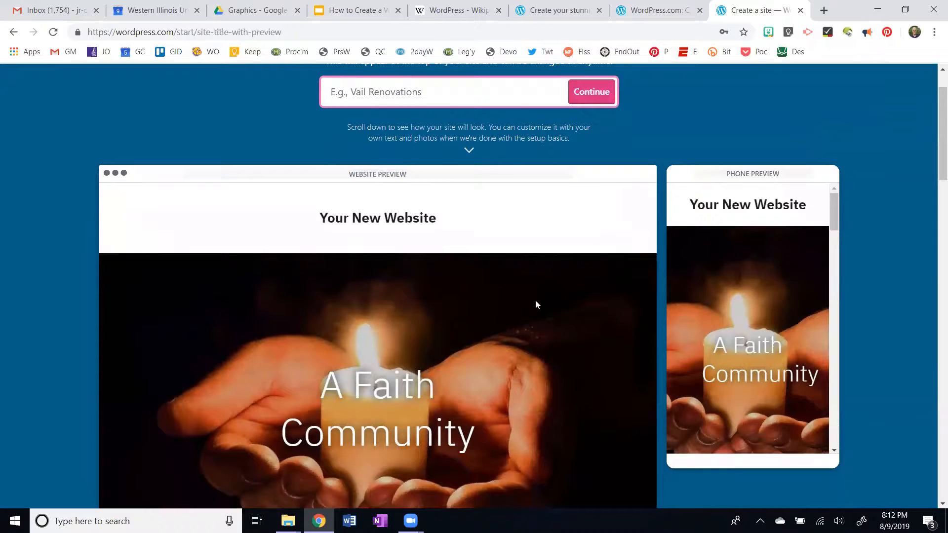
{"action": "scroll", "coordinate": [533, 309], "scroll_direction": "down", "scroll_amount": 4}
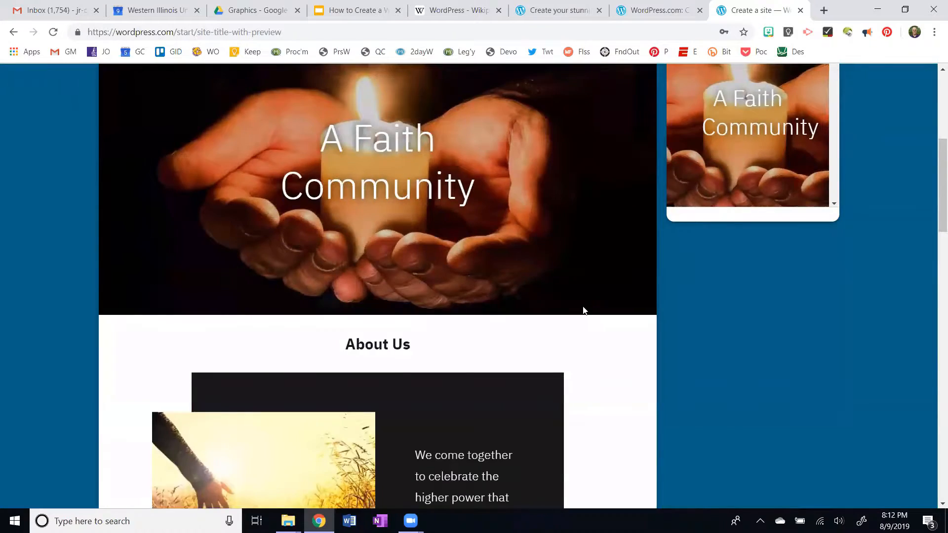
{"action": "scroll", "coordinate": [581, 310], "scroll_direction": "up", "scroll_amount": 5}
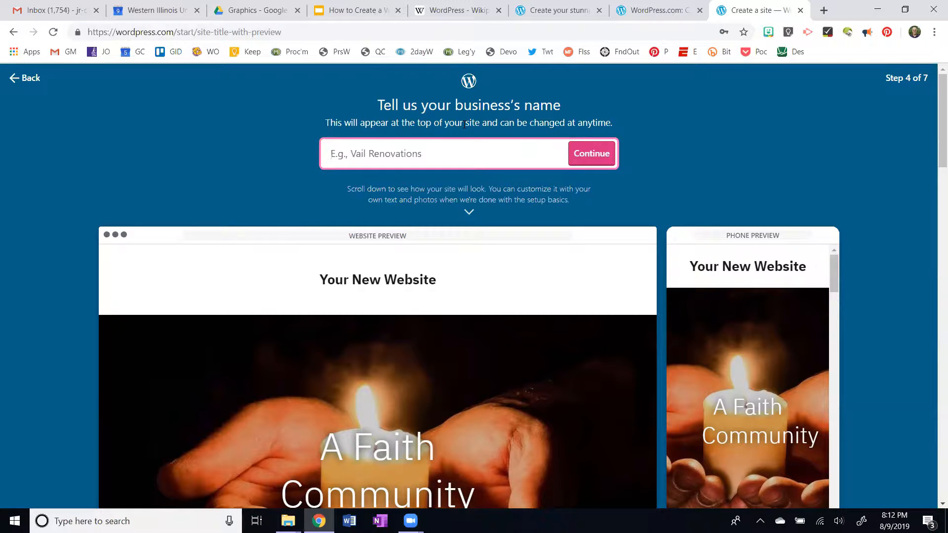
{"action": "type", "text": "Stronghurst UMC"}
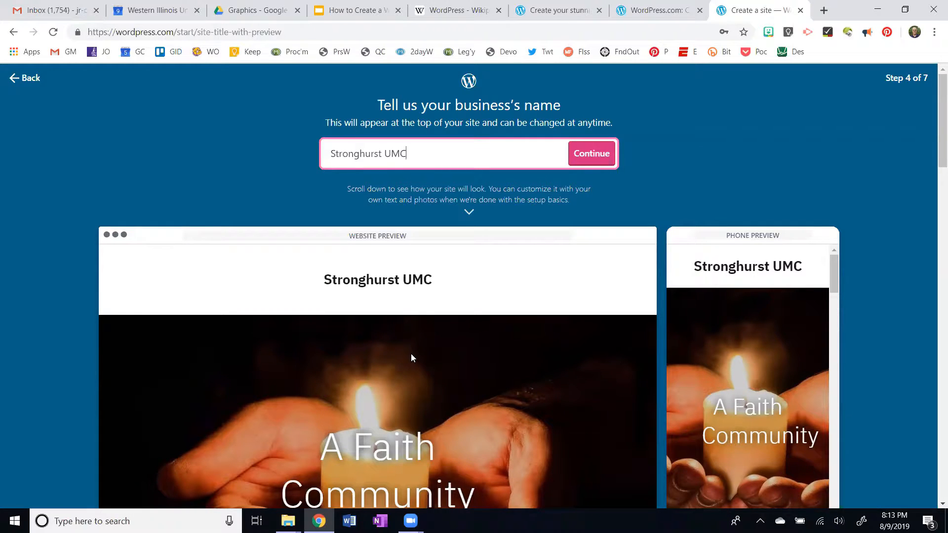
{"action": "left_click", "coordinate": [436, 155]}
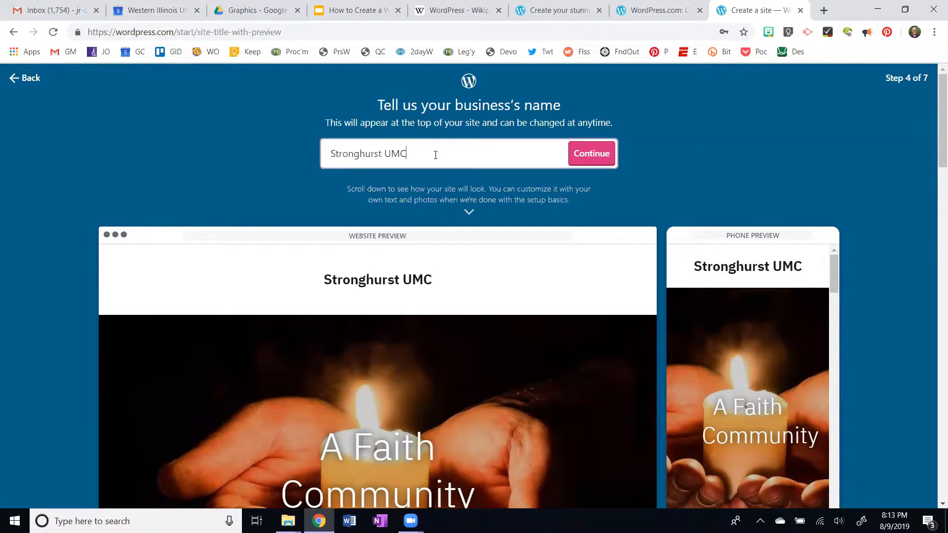
{"action": "left_click", "coordinate": [598, 157]}
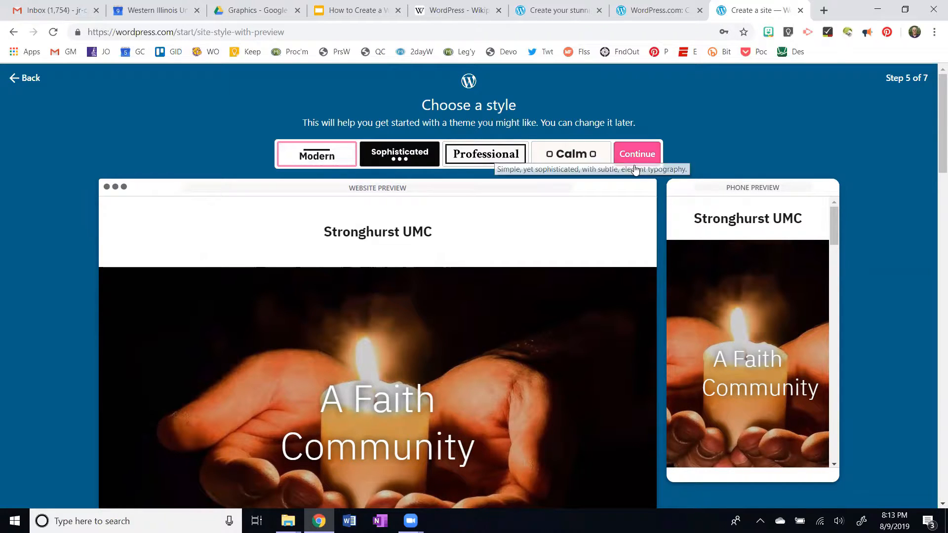
- Compare the Sophisticated and Professional styles in the preview and continue with the Modern style
{"action": "left_click", "coordinate": [414, 155]}
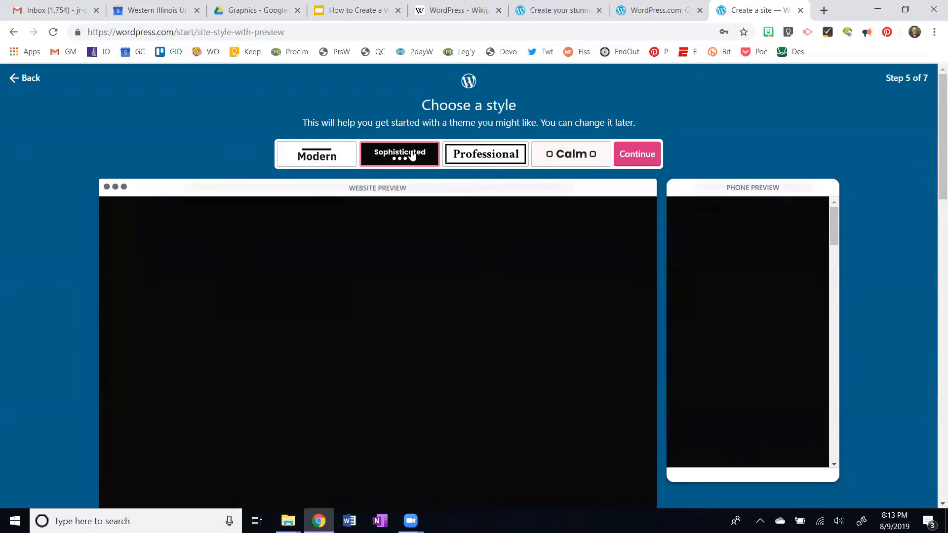
{"action": "left_click", "coordinate": [491, 156]}
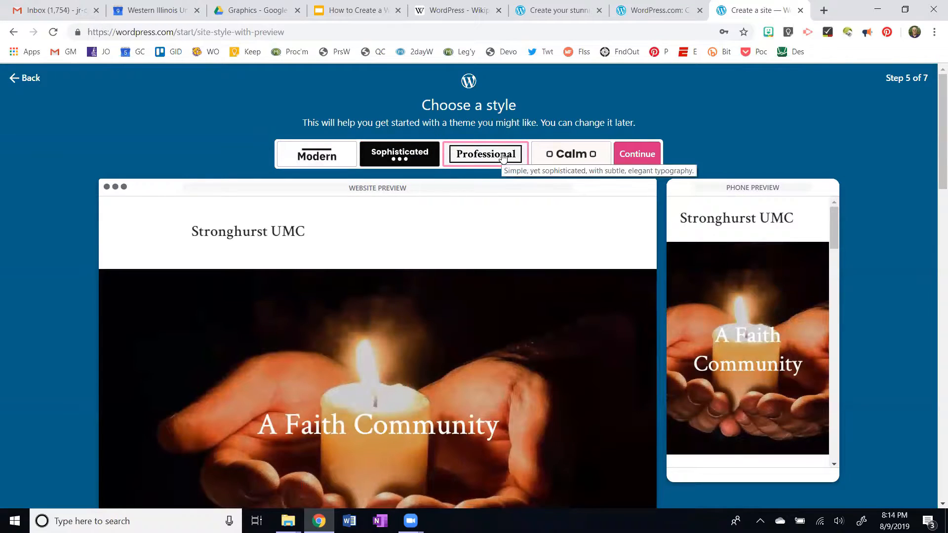
{"action": "left_click", "coordinate": [344, 154]}
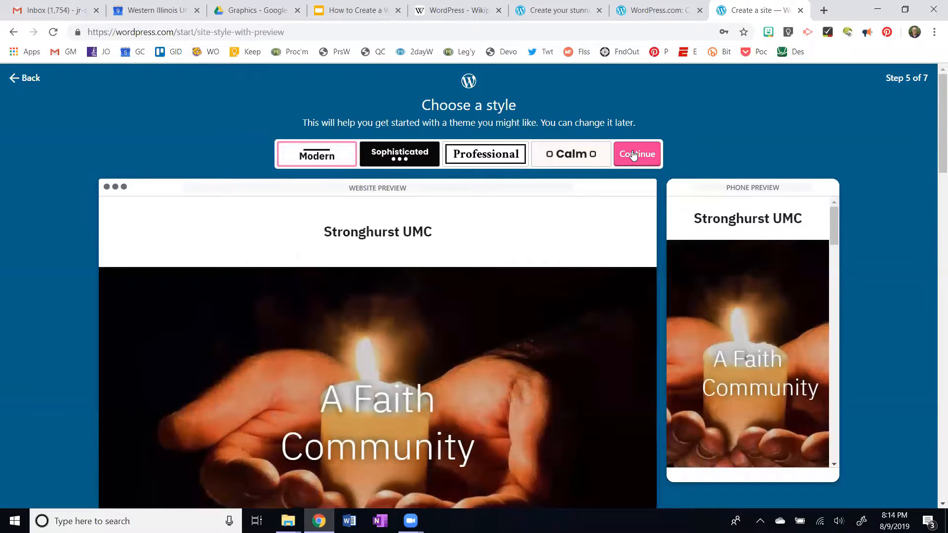
{"action": "left_click", "coordinate": [632, 154]}
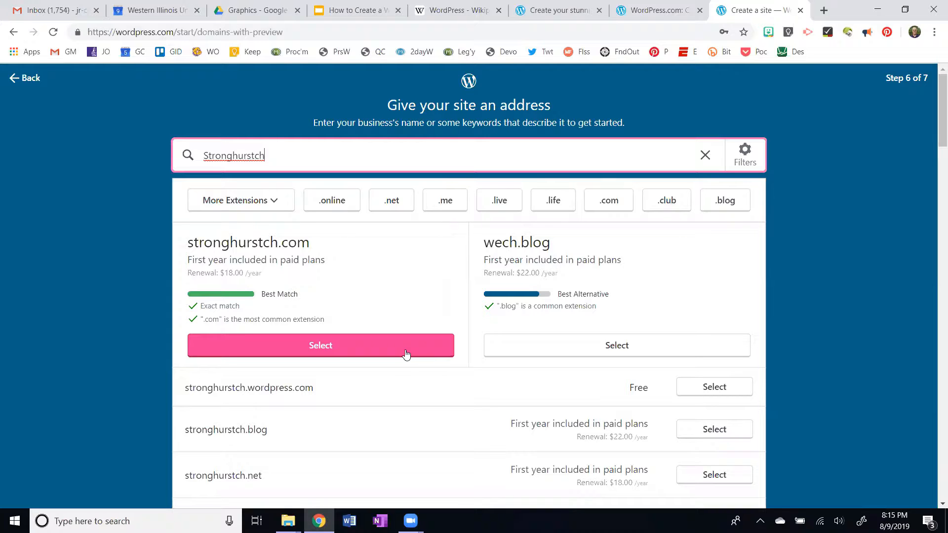
- Search addresses for Stronghurstchurch, select the free stronghurstchurch.wordpress.com address, and start with a free site
{"action": "type", "text": "urch"}
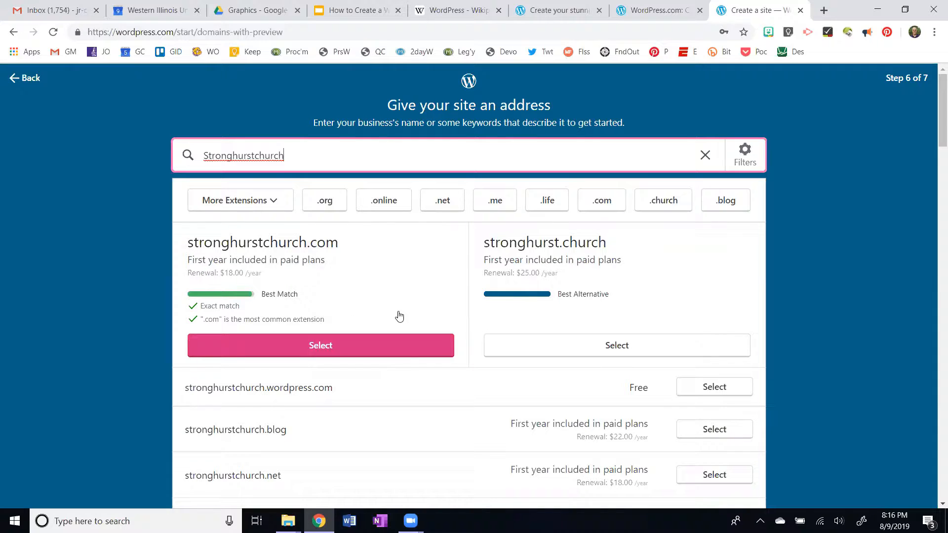
{"action": "scroll", "coordinate": [413, 318], "scroll_direction": "down", "scroll_amount": 1}
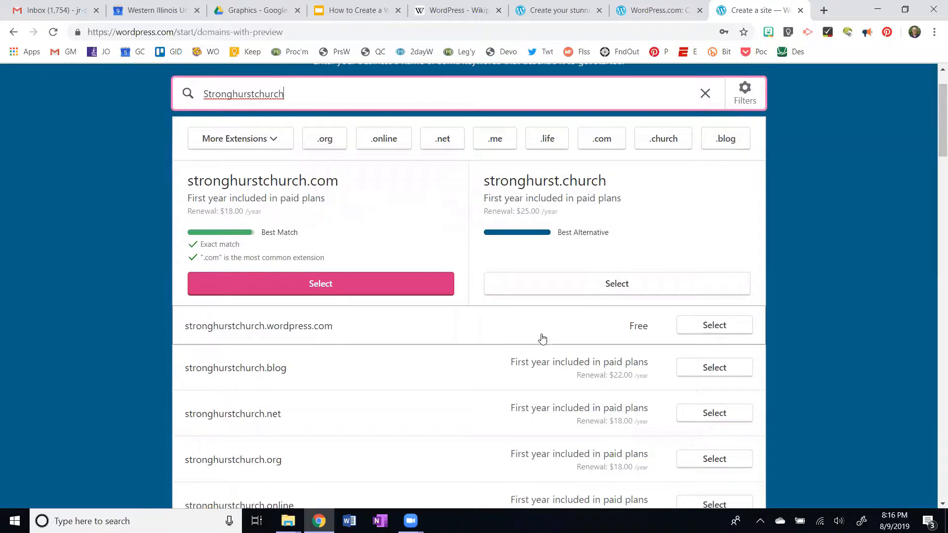
{"action": "left_click", "coordinate": [718, 331]}
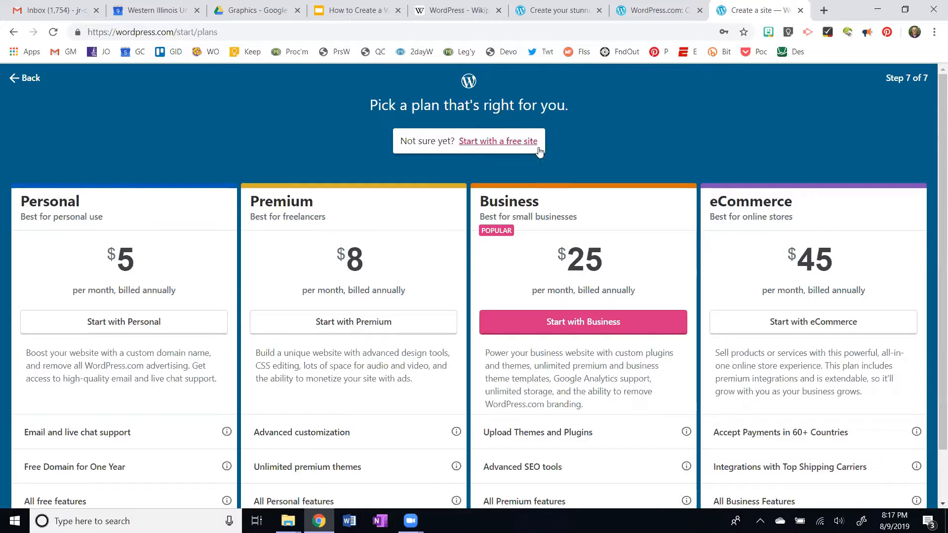
{"action": "left_click", "coordinate": [498, 142]}
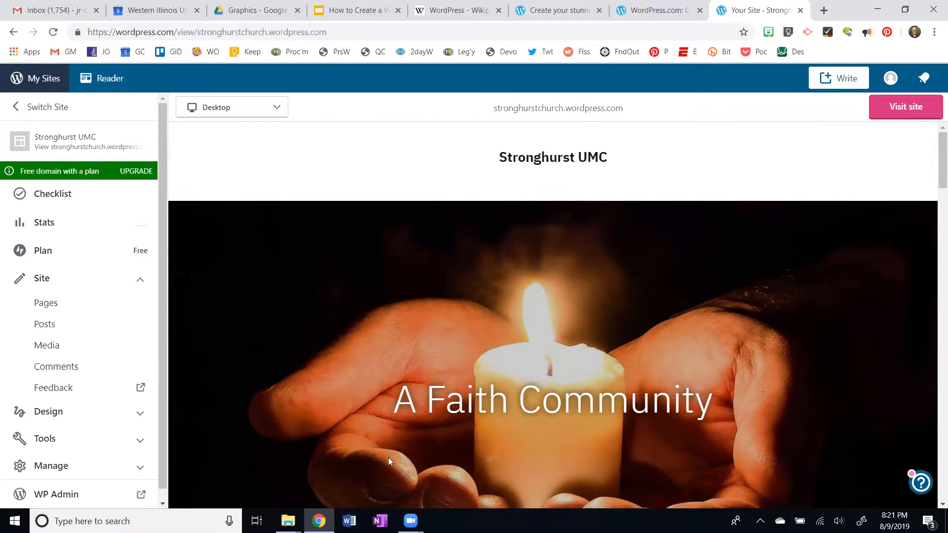
- Review the new home page preview down to its footer and reveal the site's Design options
{"action": "scroll", "coordinate": [458, 322], "scroll_direction": "down", "scroll_amount": 7}
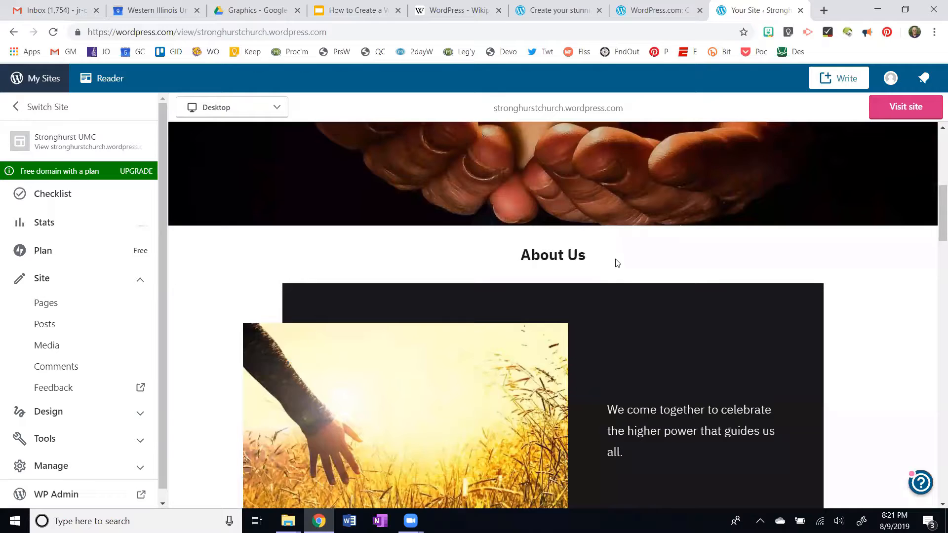
{"action": "scroll", "coordinate": [614, 262], "scroll_direction": "down", "scroll_amount": 10}
{"action": "scroll", "coordinate": [622, 284], "scroll_direction": "down", "scroll_amount": 10}
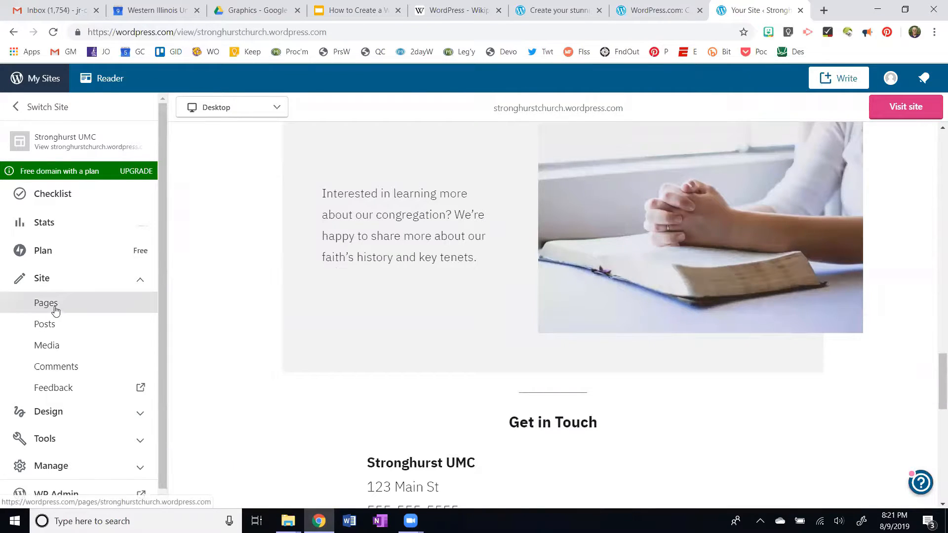
{"action": "left_click", "coordinate": [137, 400]}
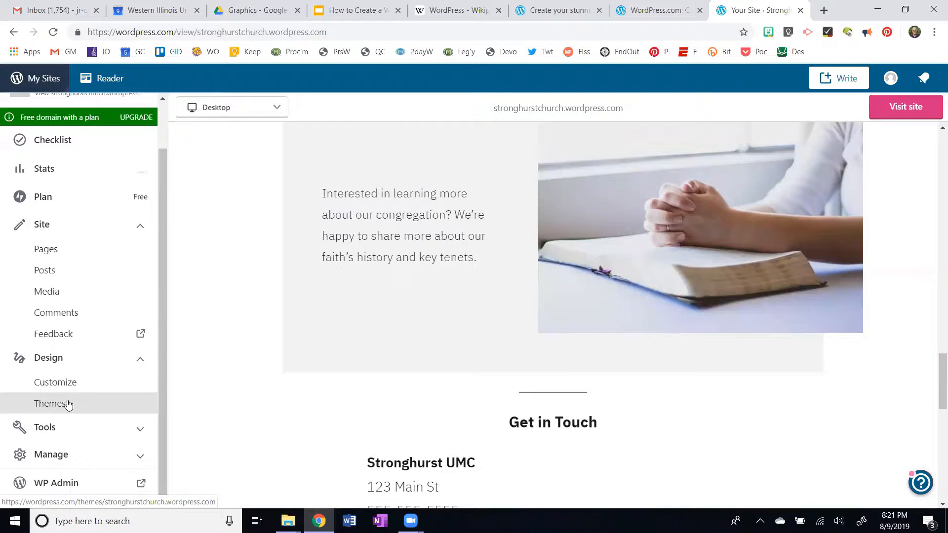
{"action": "scroll", "coordinate": [409, 296], "scroll_direction": "down", "scroll_amount": 6}
{"action": "scroll", "coordinate": [409, 297], "scroll_direction": "down", "scroll_amount": 6}
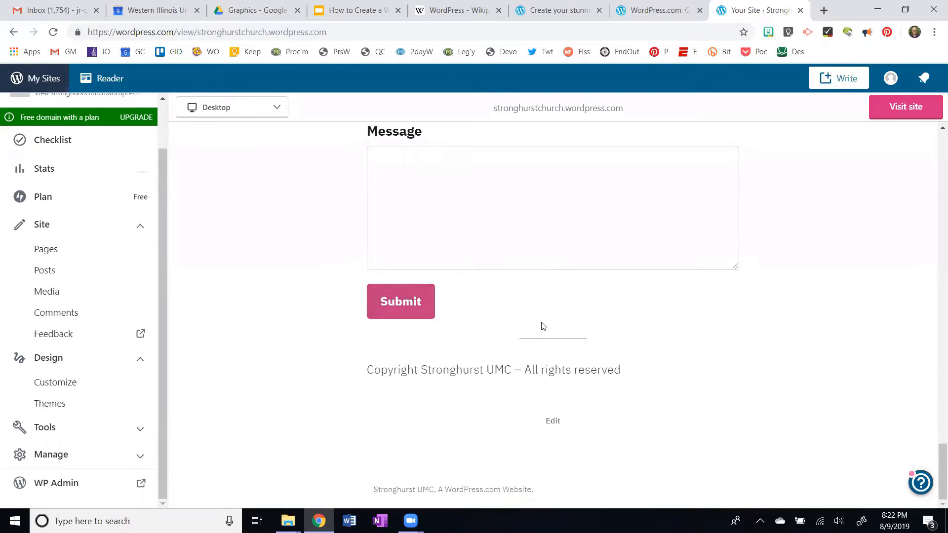
- Open the home page in the block editor for a look, then return to the site preview
{"action": "left_click", "coordinate": [552, 421]}
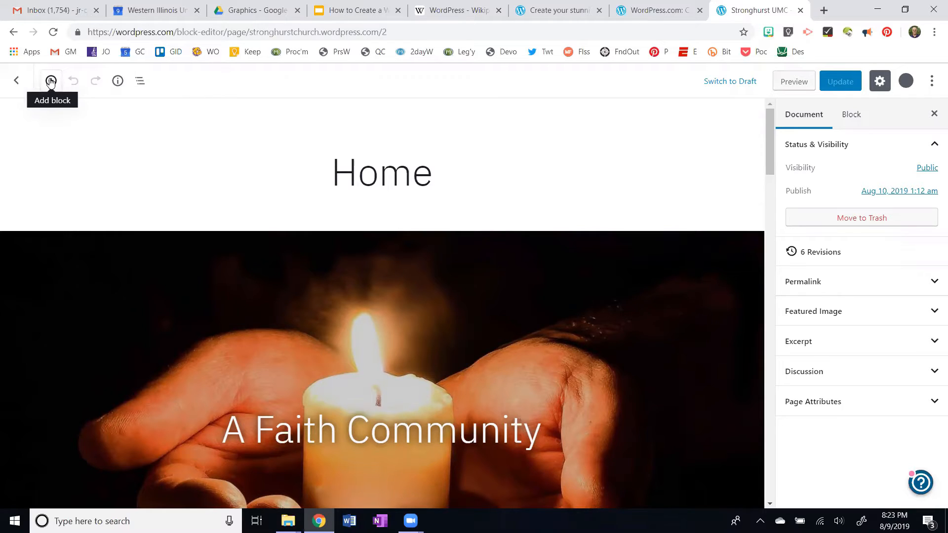
{"action": "left_click", "coordinate": [17, 83]}
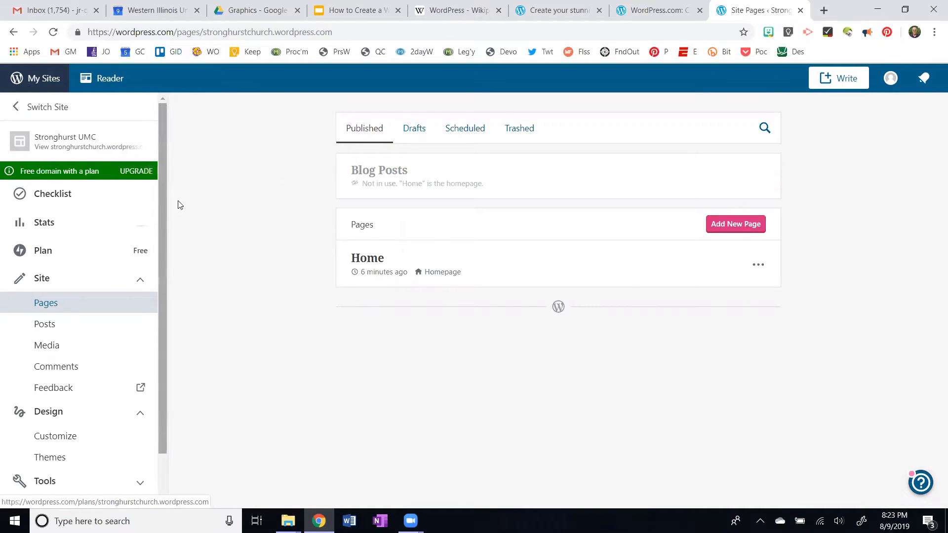
{"action": "left_click", "coordinate": [82, 144]}
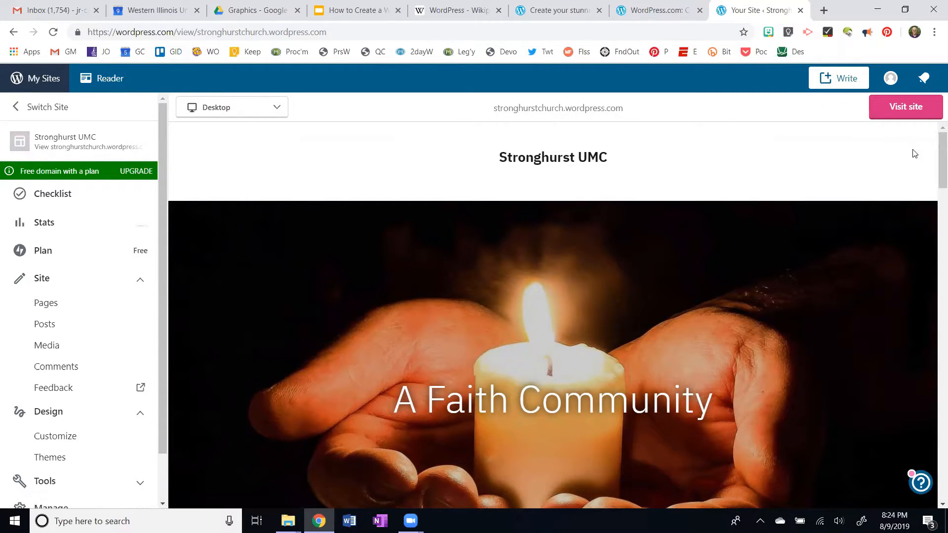
- Visit the published site and open stronghurstchurch.wordpress.com again in a second browser tab
{"action": "left_click", "coordinate": [909, 107]}
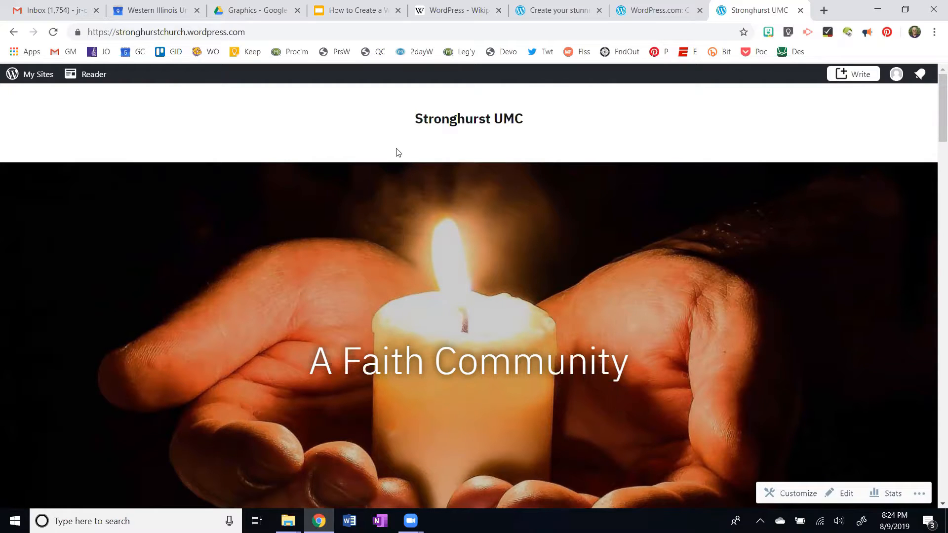
{"action": "left_click", "coordinate": [258, 34]}
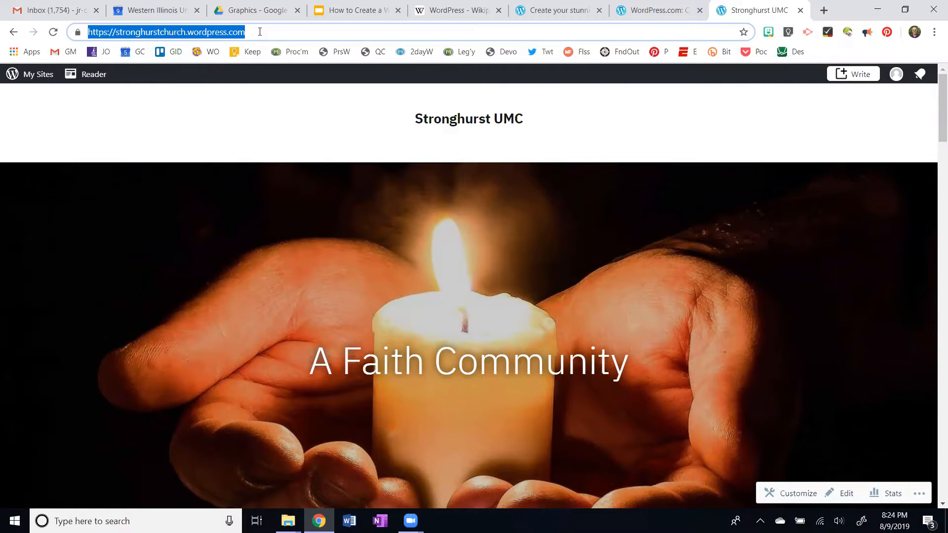
{"action": "key", "text": "alt+Return"}
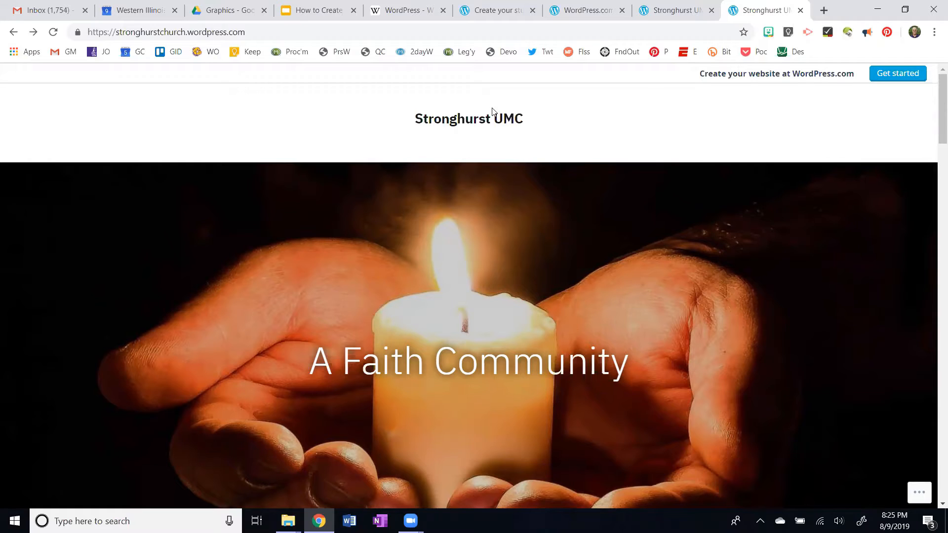
- View the account log-in page reached from the public site, then return to the site and its web address
{"action": "left_click", "coordinate": [921, 494]}
{"action": "left_click", "coordinate": [811, 388]}
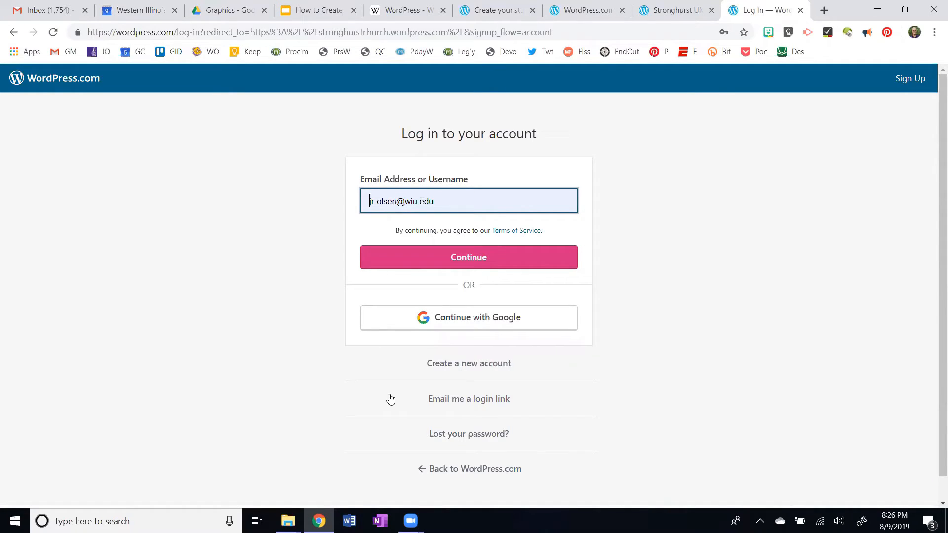
{"action": "key", "text": "alt+Left"}
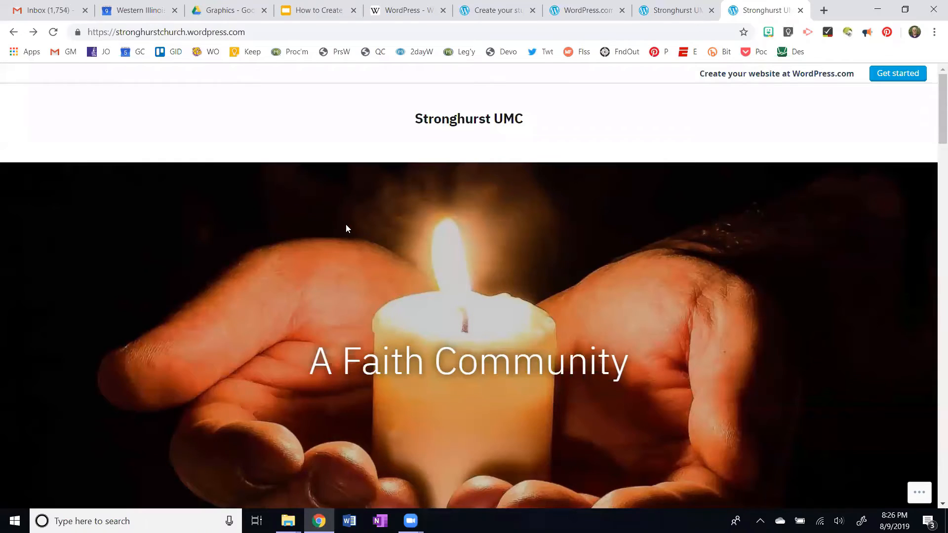
{"action": "left_click", "coordinate": [265, 33]}
{"action": "left_click", "coordinate": [264, 32]}
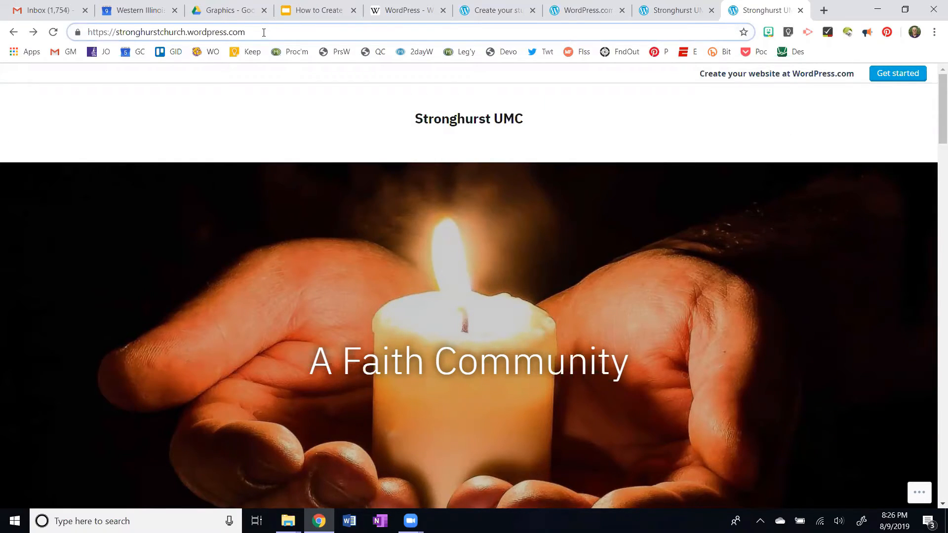
- Go to the site's admin address, stronghurstchurch.wordpress.com/wp-admin
{"action": "type", "text": "/"}
{"action": "type", "text": "wp-admin"}
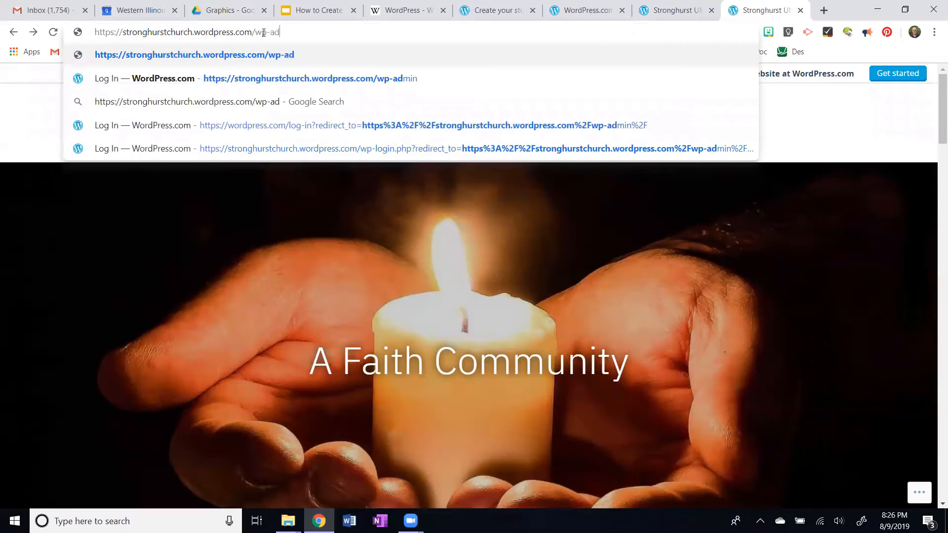
{"action": "key", "text": "shift+Left"}
{"action": "key", "text": "shift+Left"}
{"action": "key", "text": "shift+Left"}
{"action": "key", "text": "shift+Left"}
{"action": "key", "text": "shift+Left"}
{"action": "key", "text": "shift+Left"}
{"action": "key", "text": "shift+Left"}
{"action": "key", "text": "shift+Left"}
{"action": "key", "text": "shift+Left"}
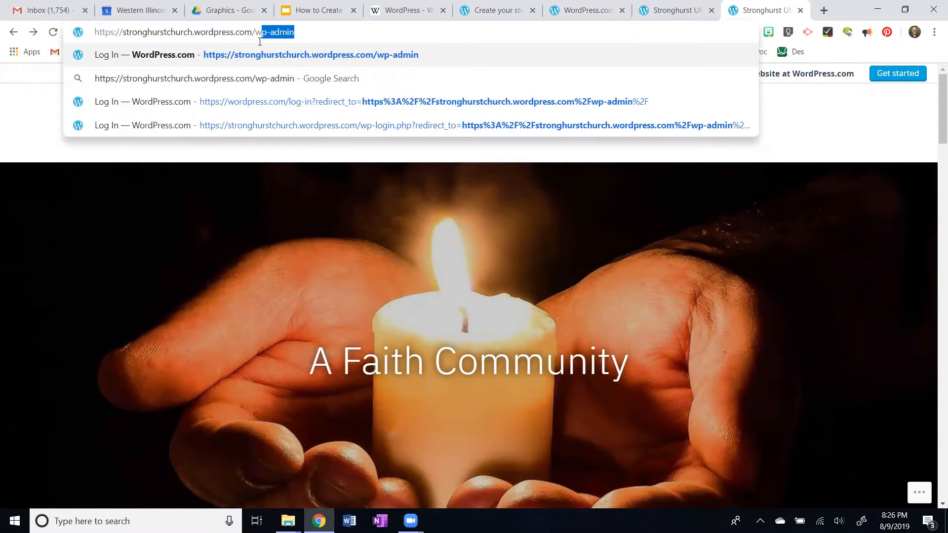
{"action": "key", "text": "shift+Right"}
{"action": "left_click", "coordinate": [307, 31]}
{"action": "key", "text": "Return"}
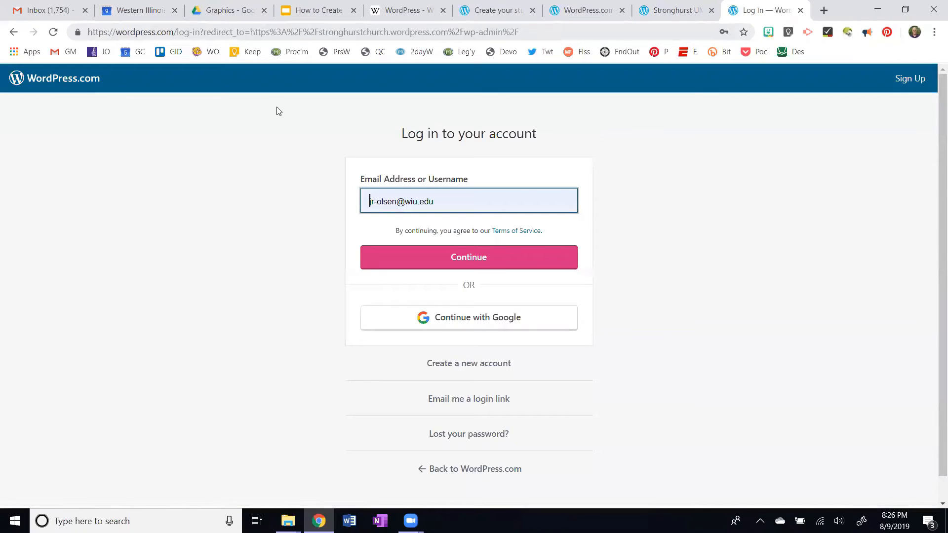
- Log in to the site's admin dashboard with the Google account and look over its section menus
{"action": "left_click", "coordinate": [503, 319]}
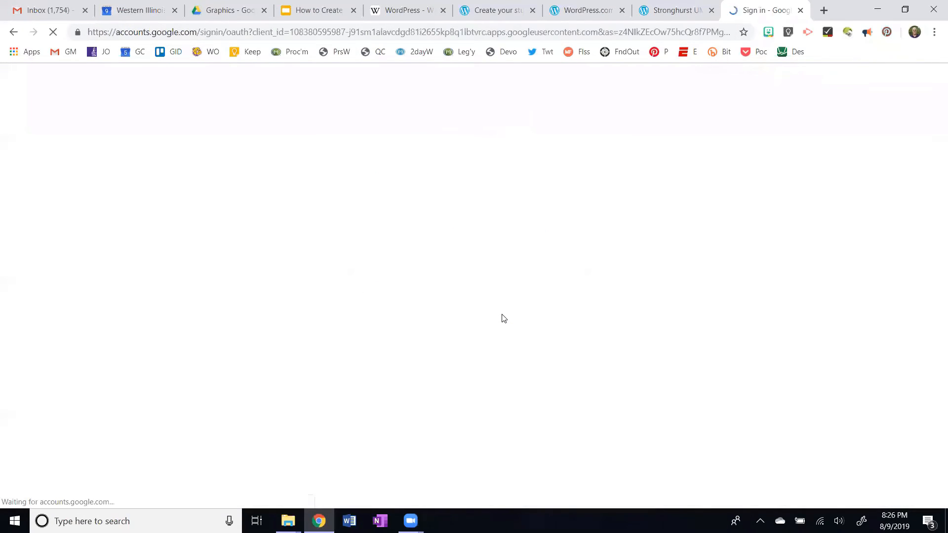
{"action": "left_click", "coordinate": [439, 265]}
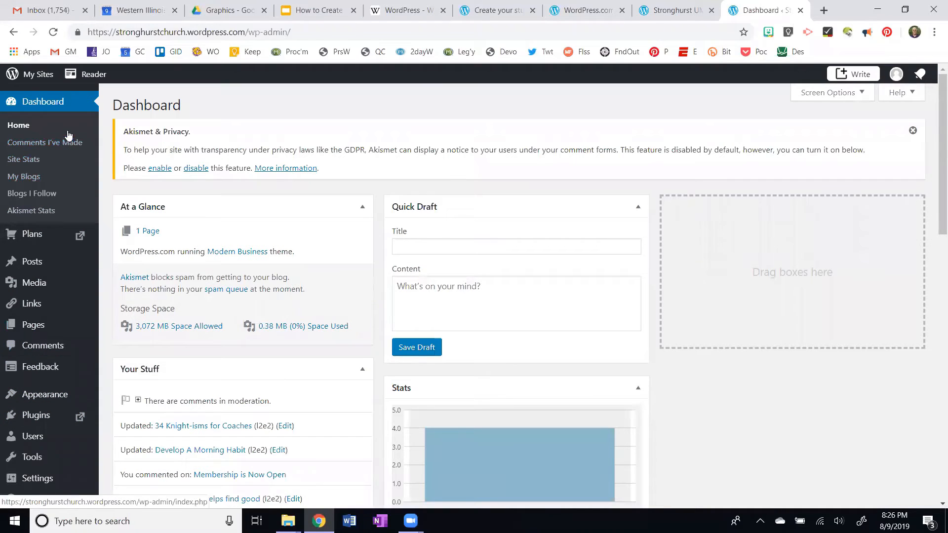
{"action": "mouse_move", "coordinate": [67, 303]}
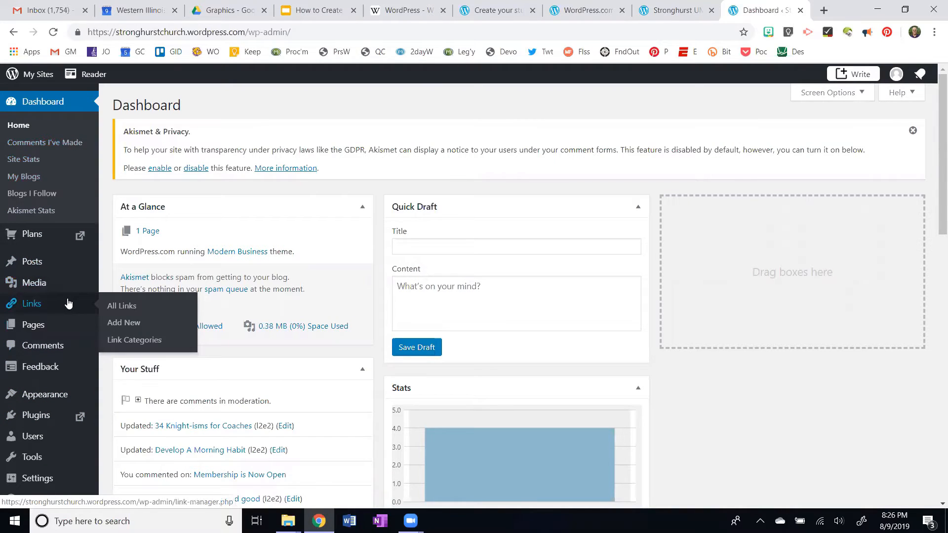
{"action": "mouse_move", "coordinate": [39, 265]}
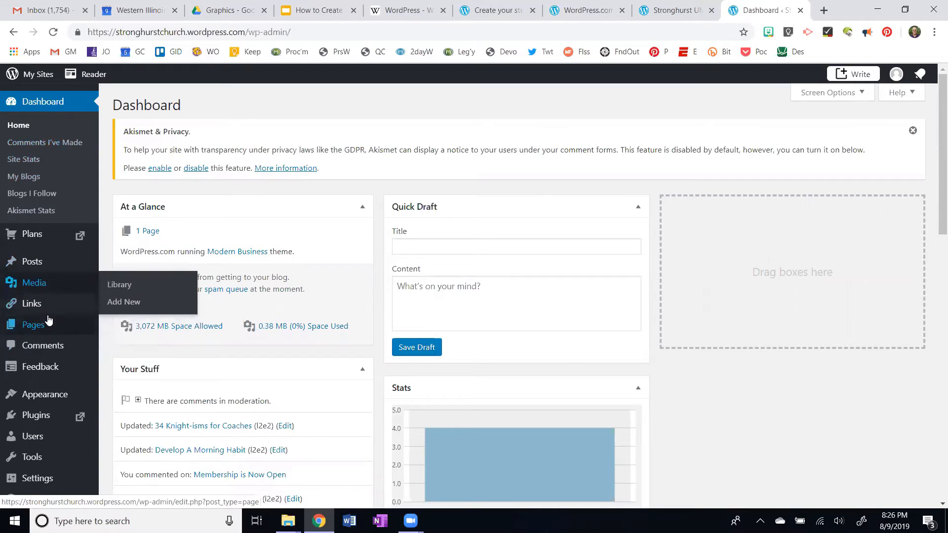
{"action": "mouse_move", "coordinate": [53, 397]}
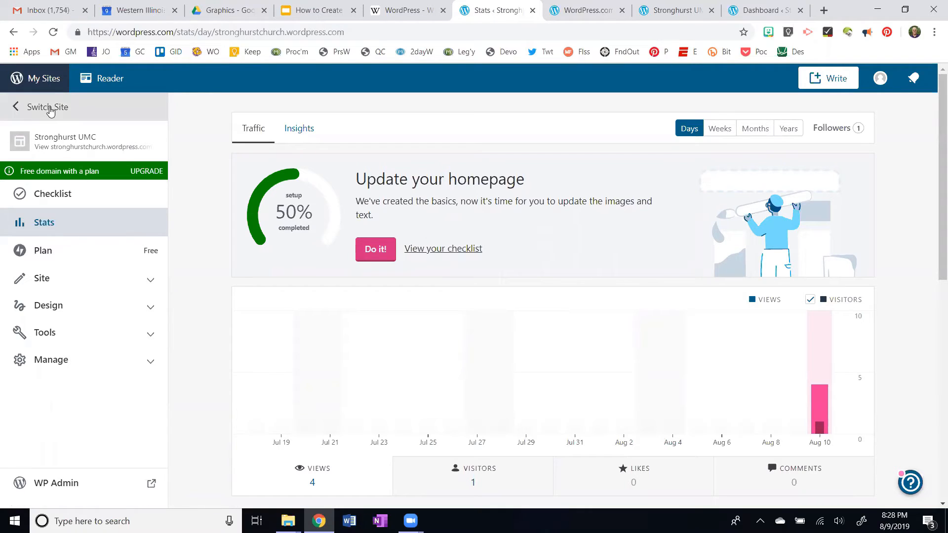
- Browse the account's list of sites and start adding another new WordPress.com site
{"action": "left_click", "coordinate": [50, 110]}
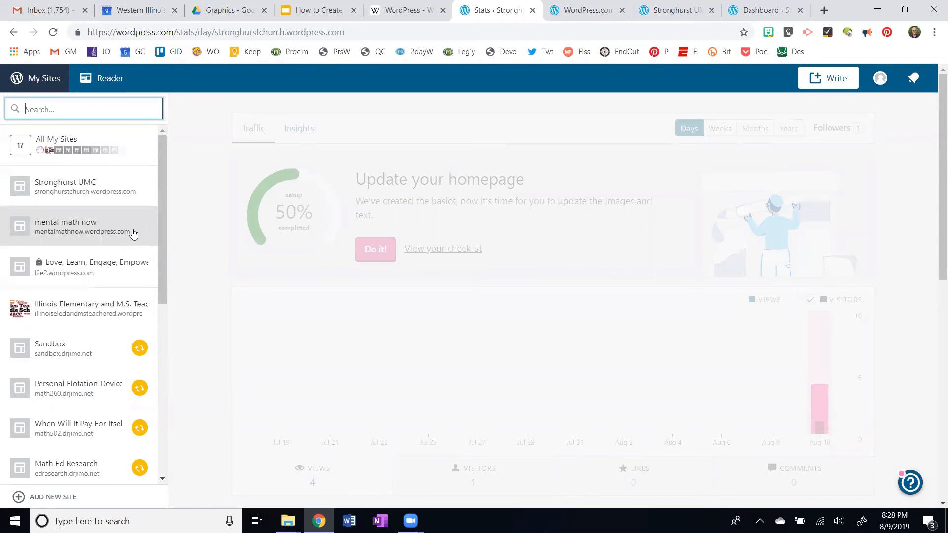
{"action": "scroll", "coordinate": [118, 385], "scroll_direction": "down", "scroll_amount": 5}
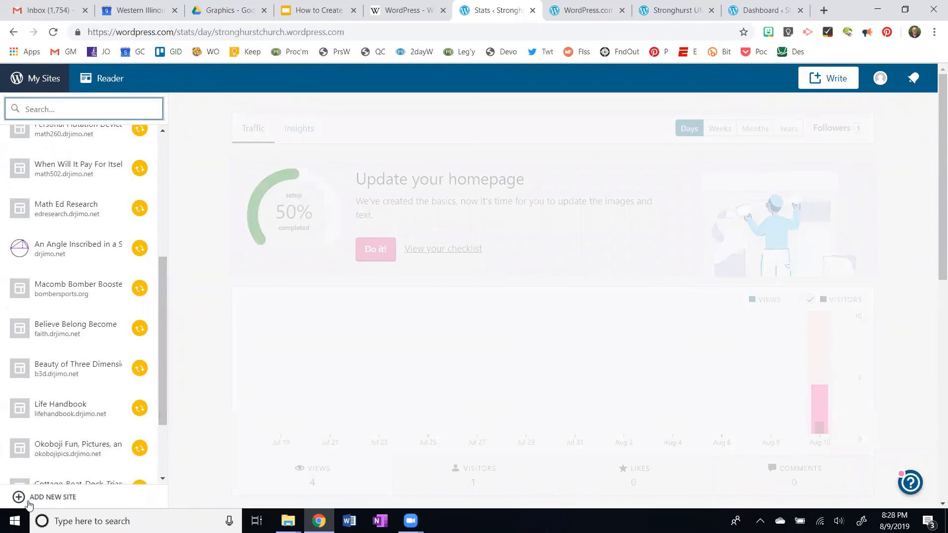
{"action": "left_click", "coordinate": [61, 501]}
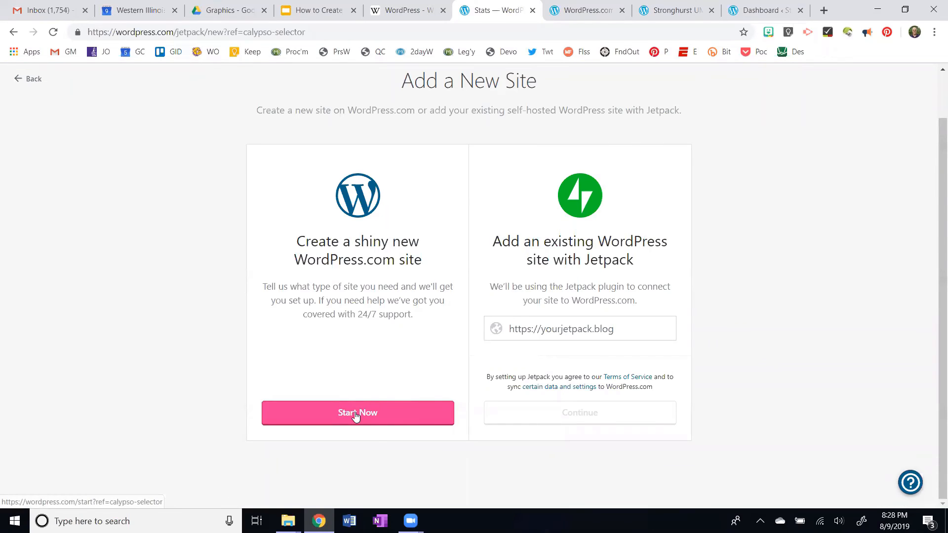
{"action": "left_click", "coordinate": [355, 416]}
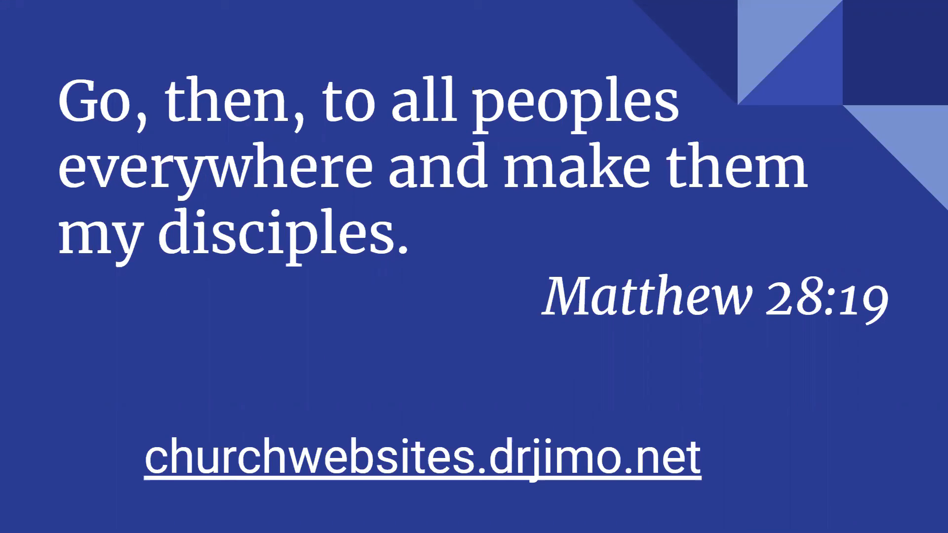
{"action": "mouse_move", "coordinate": [529, 492]}
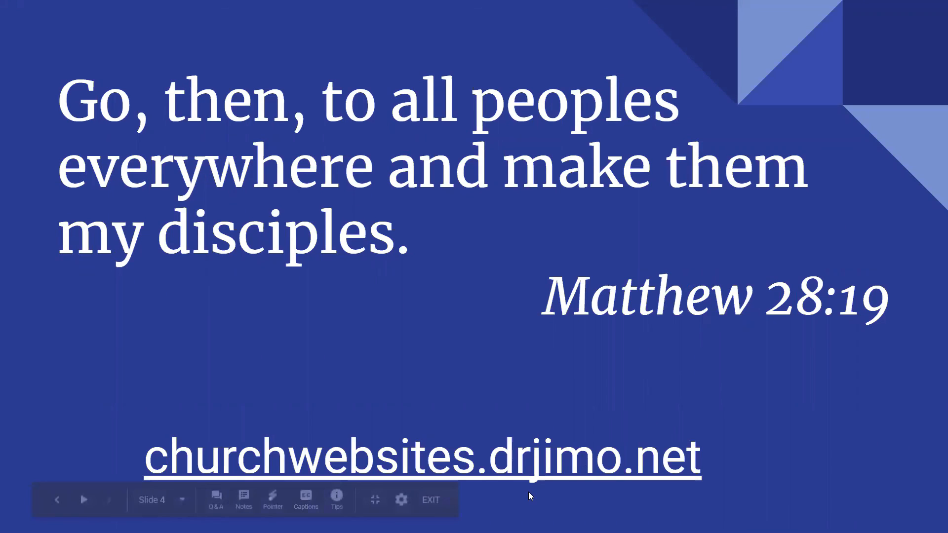